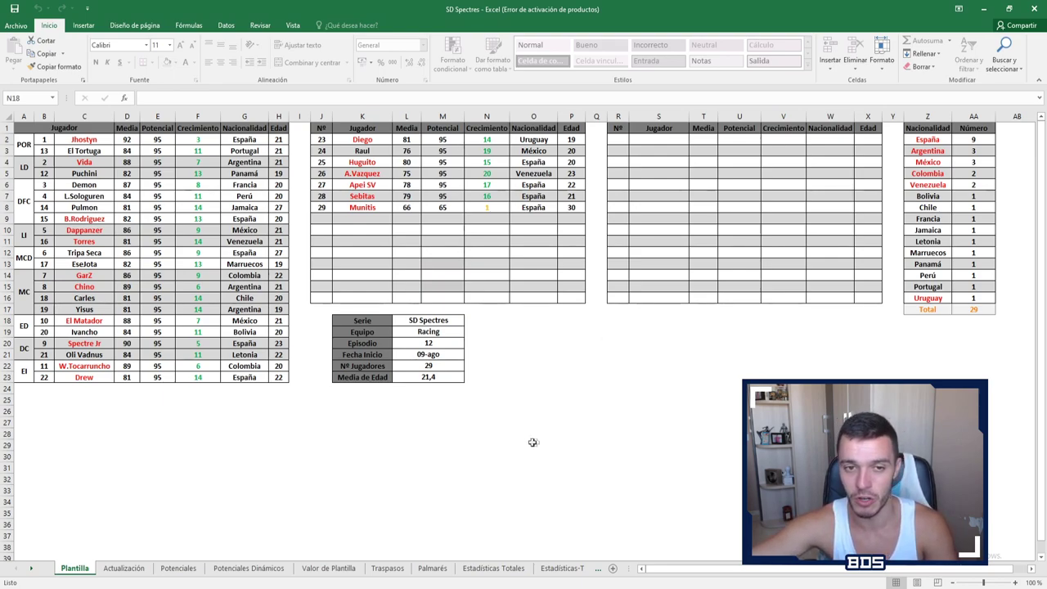
Look through the Actualización, Potenciales and Potenciales Dinámicos sheets
left_click(141, 568)
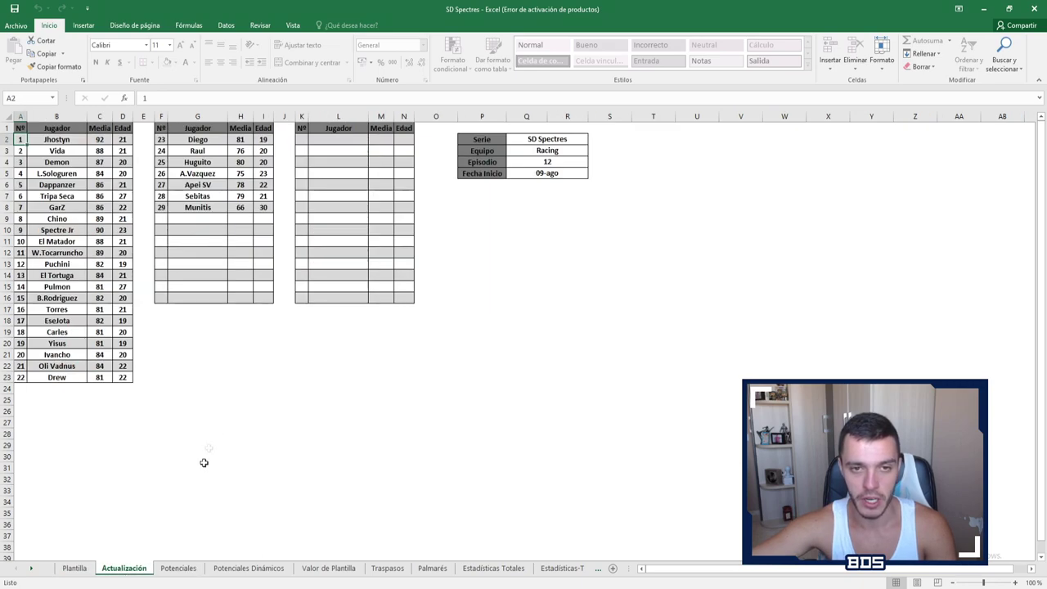
left_click(178, 568)
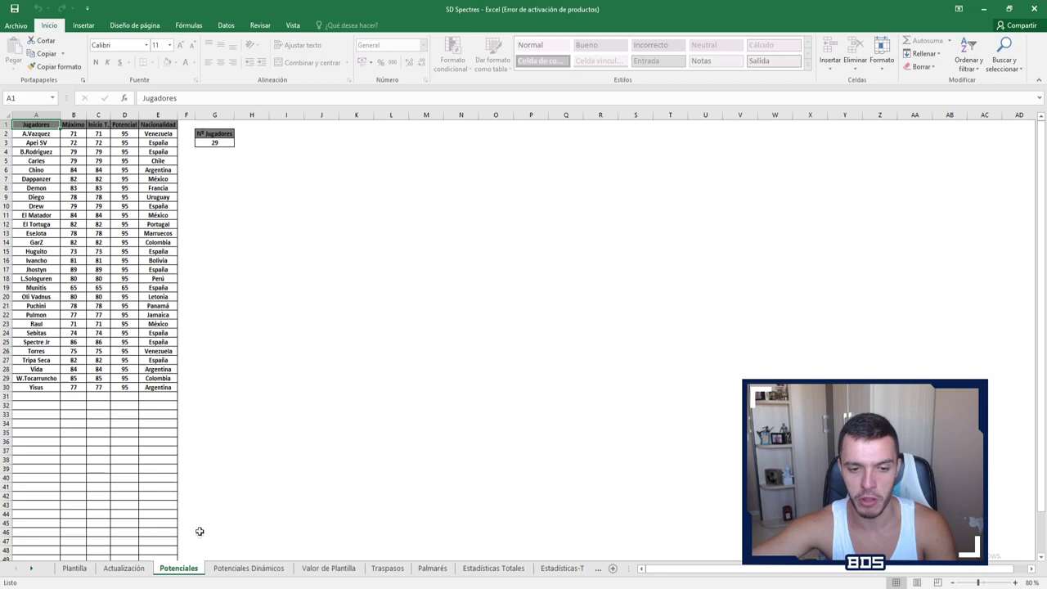
left_click(263, 568)
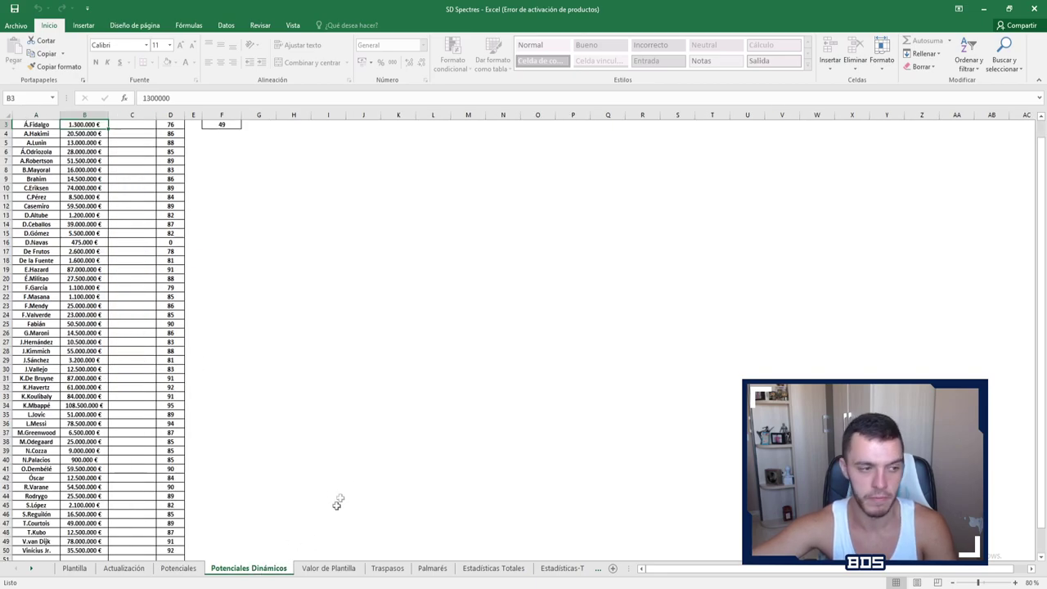
Delete the Potenciales Dinámicos sheet from the workbook
right_click(251, 564)
left_click(294, 442)
left_click(492, 333)
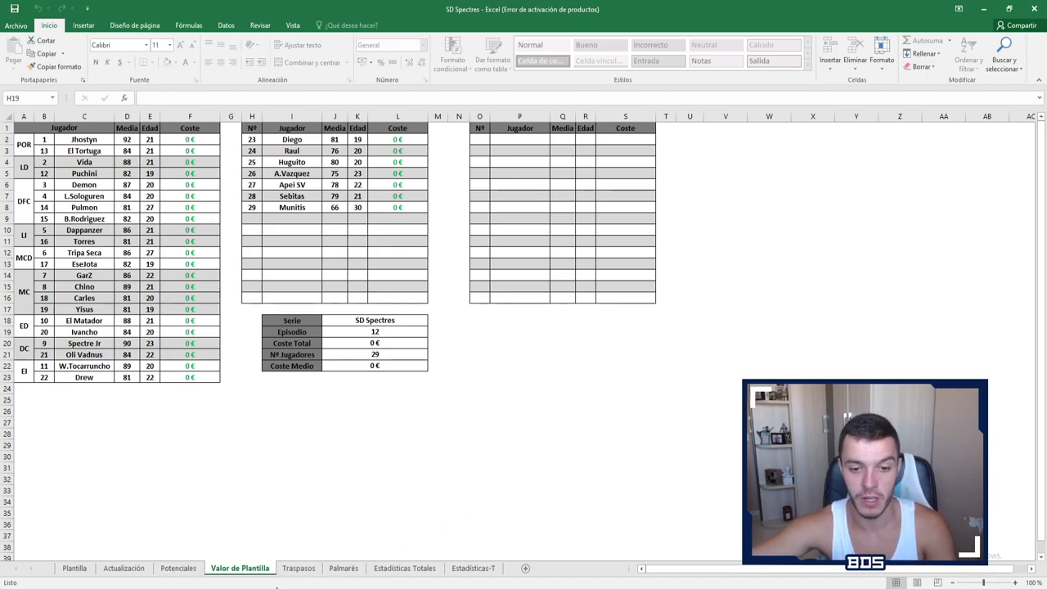
Examine the Traspasos sheet's Fichajes and Ventas tables and its transfer summary tables, including Balance Total
left_click(291, 573)
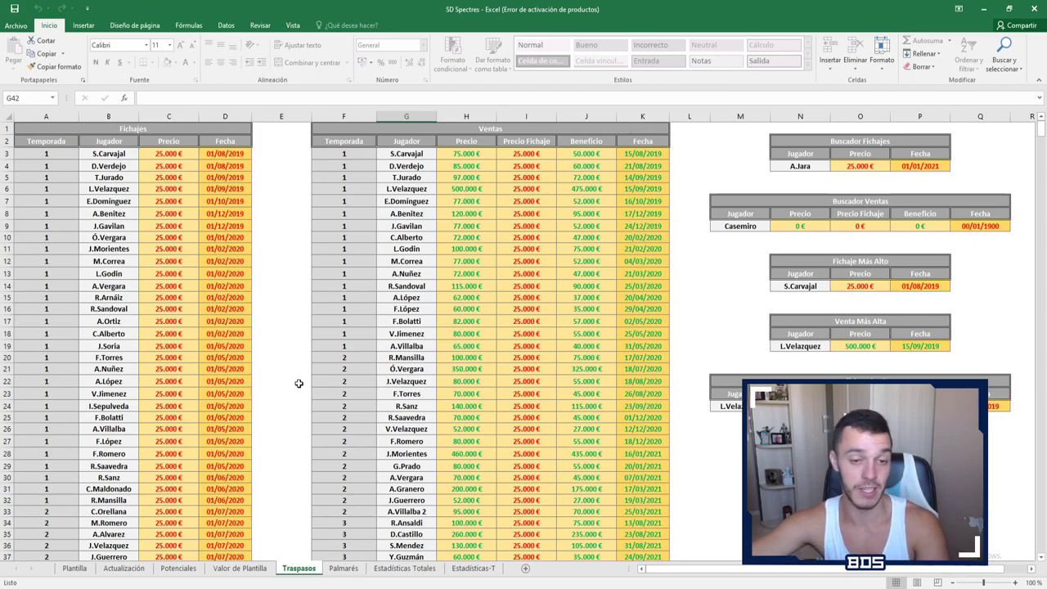
scroll(298, 383, "down", 10)
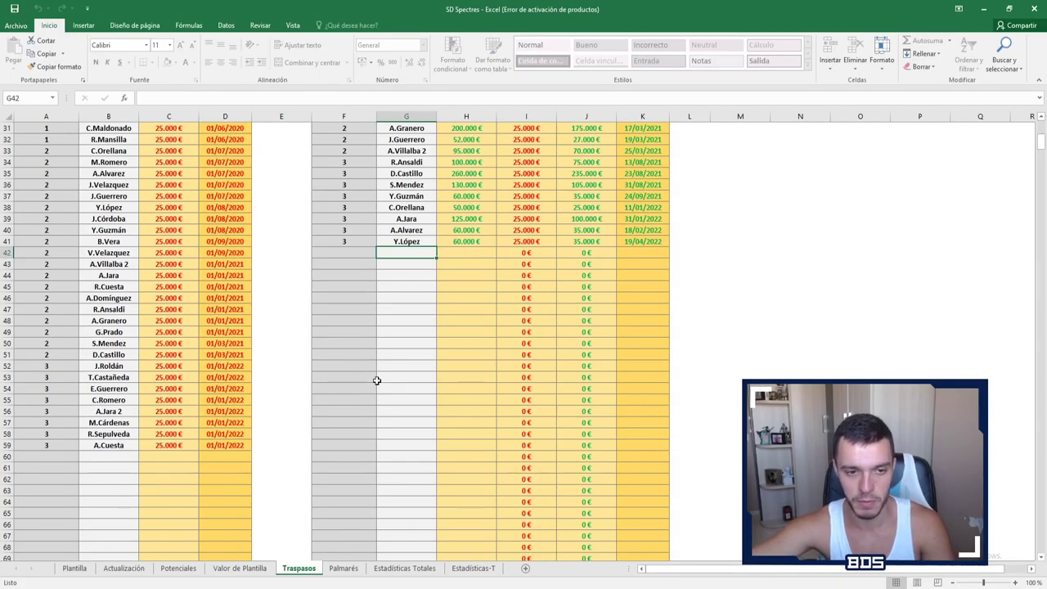
scroll(378, 381, "up", 9)
scroll(381, 381, "up", 1)
scroll(384, 385, "down", 4)
scroll(401, 413, "up", 4)
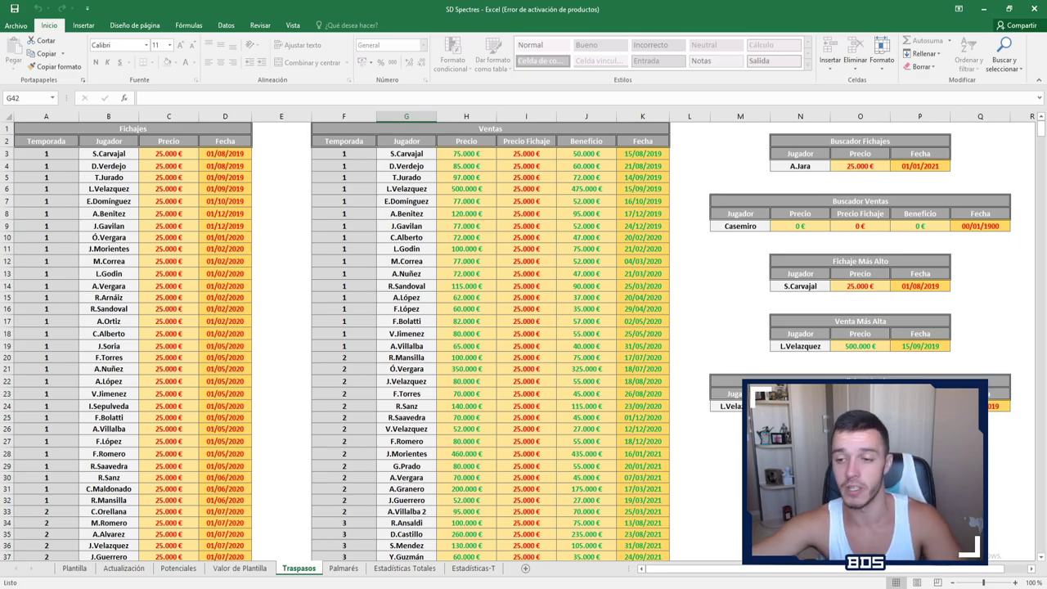
scroll(157, 206, "down", 10)
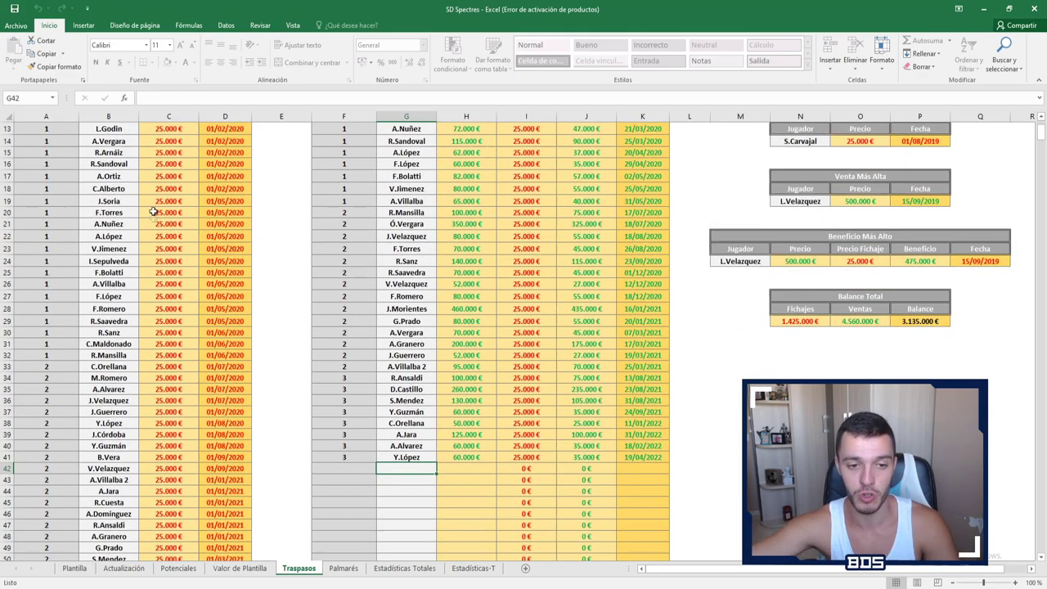
scroll(512, 330, "up", 10)
scroll(573, 343, "up", 1)
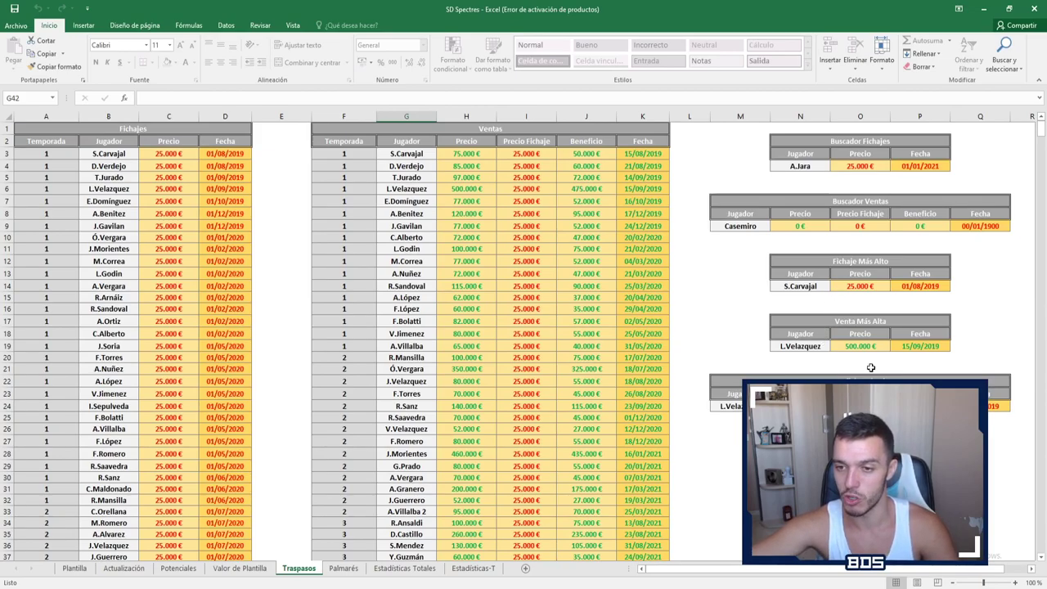
scroll(636, 365, "down", 4)
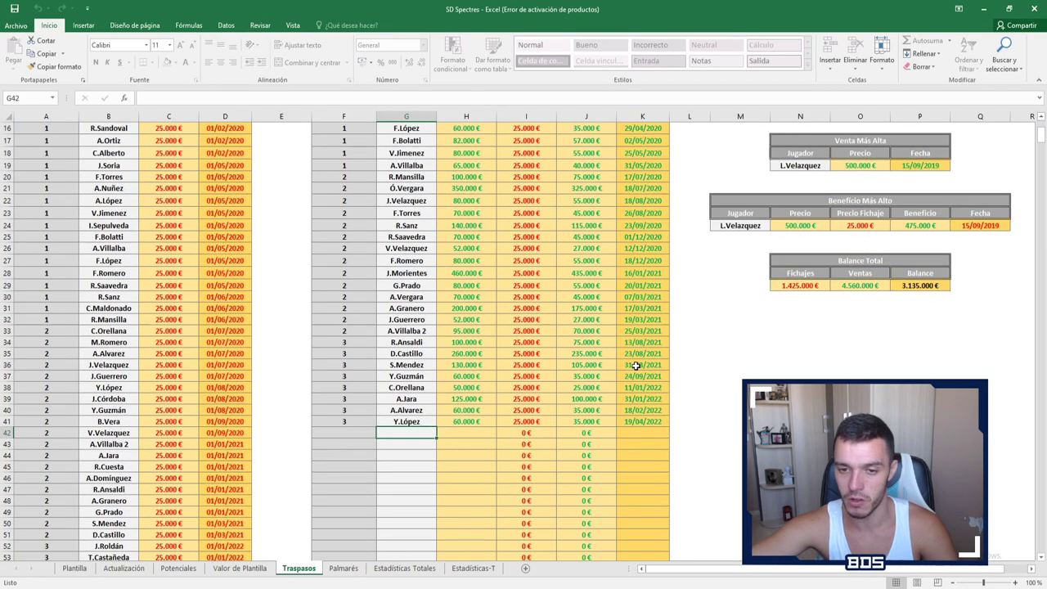
scroll(636, 365, "up", 5)
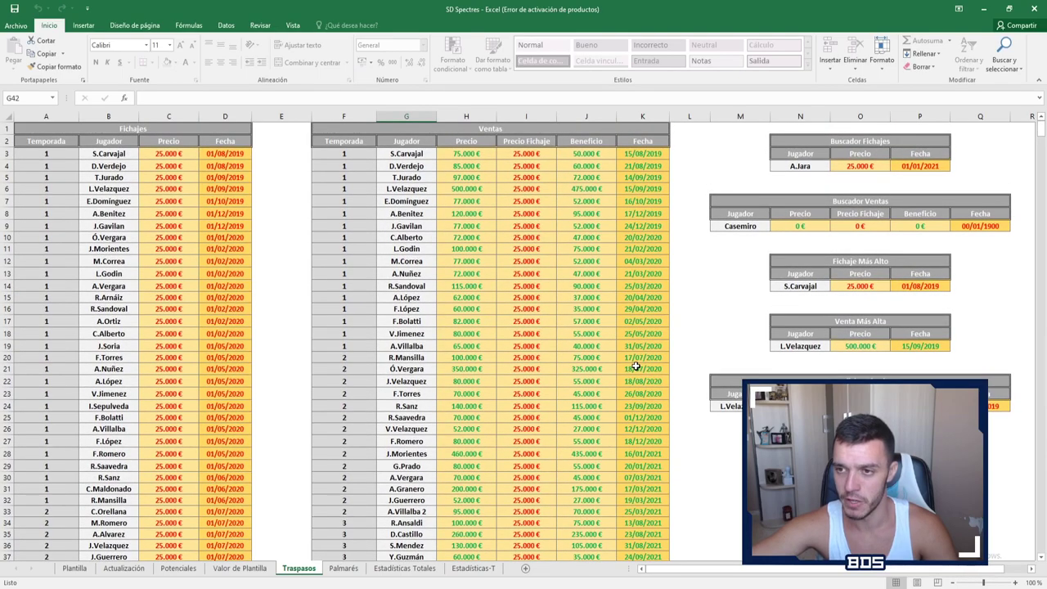
Clear the player name from both the Buscador Fichajes and Buscador Ventas tables on the Traspasos sheet
left_click(774, 166)
key("Delete")
left_click(755, 224)
key("Delete")
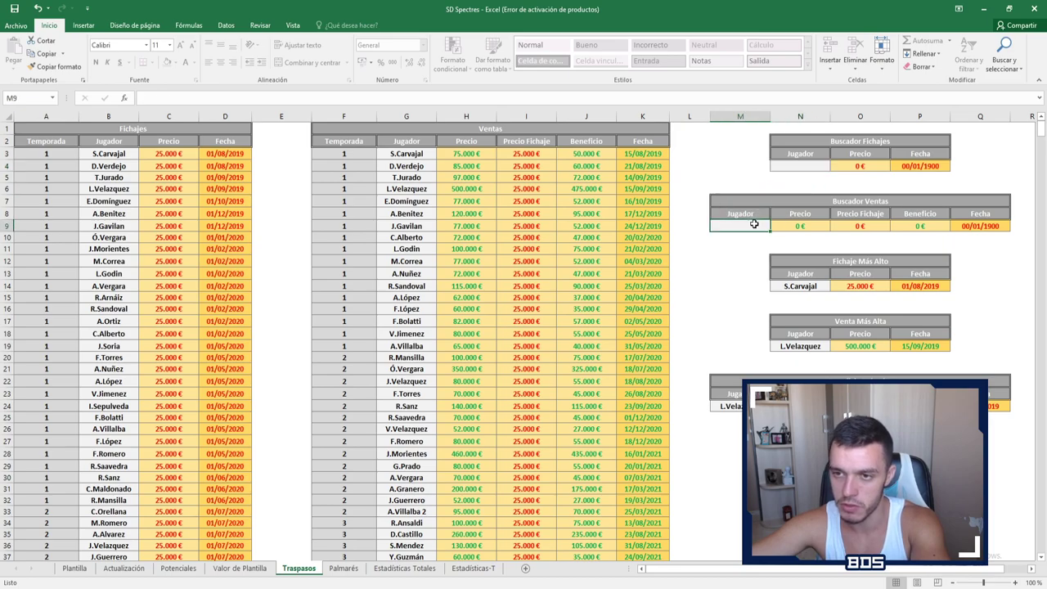
Examine the Palmarés sheet's season trophies, match statistics, best and worst season tables and final scores
left_click(356, 569)
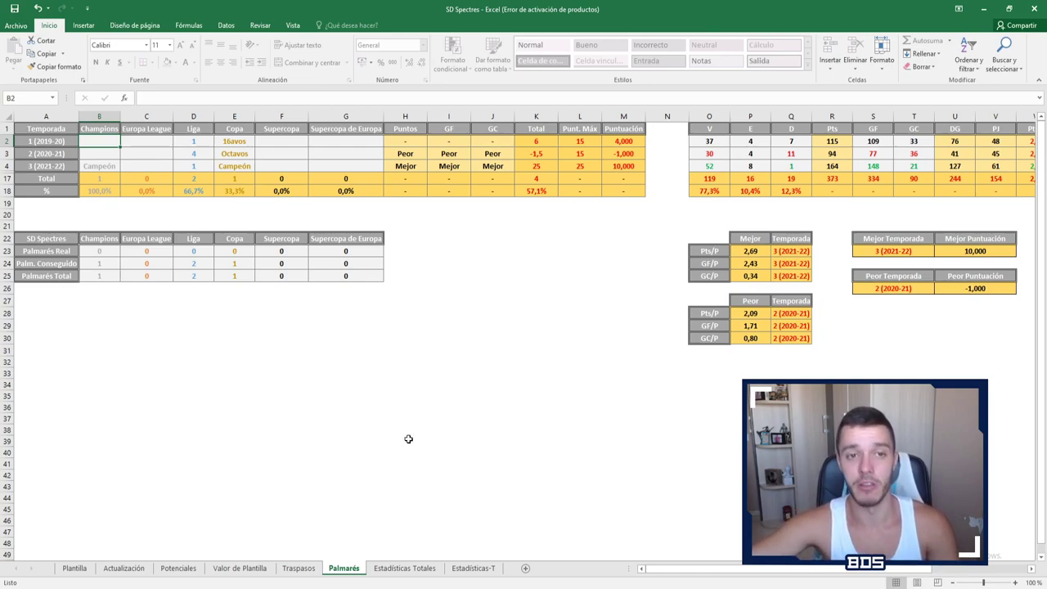
left_click(187, 144)
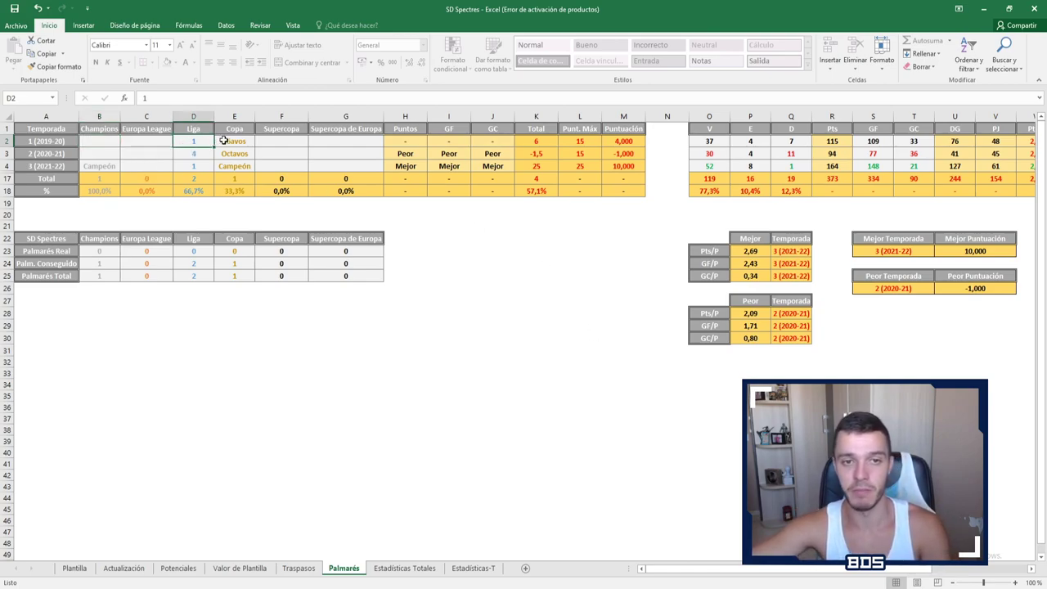
left_click(226, 141)
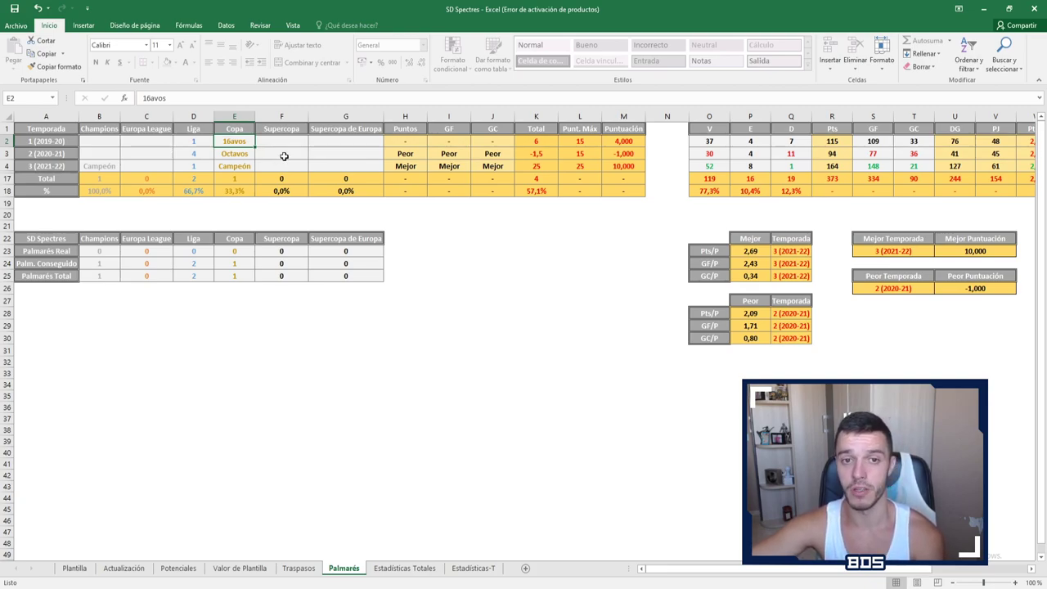
left_click(709, 142)
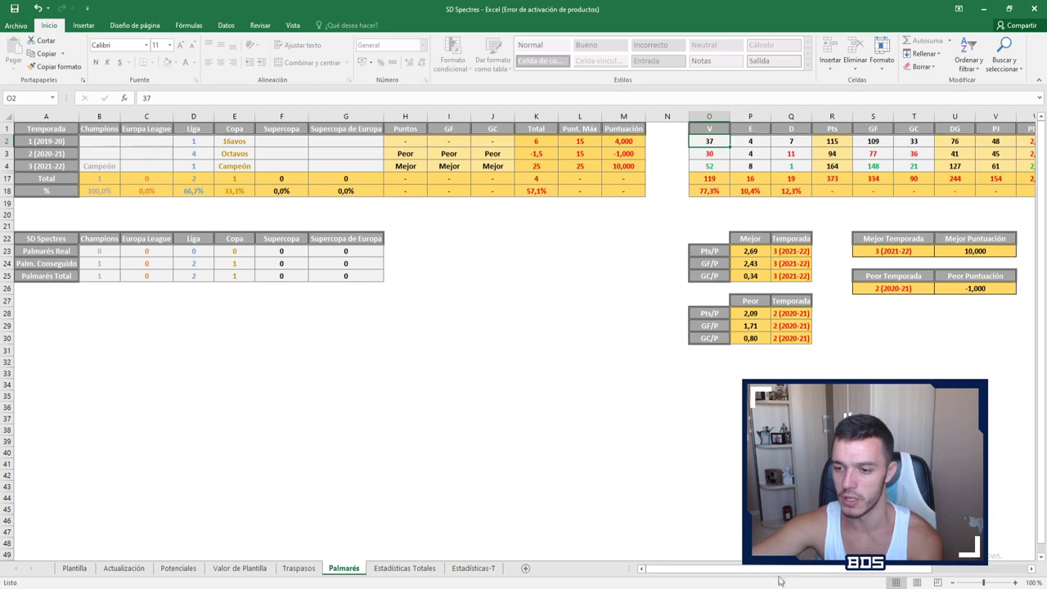
left_click_drag(781, 571, 851, 570)
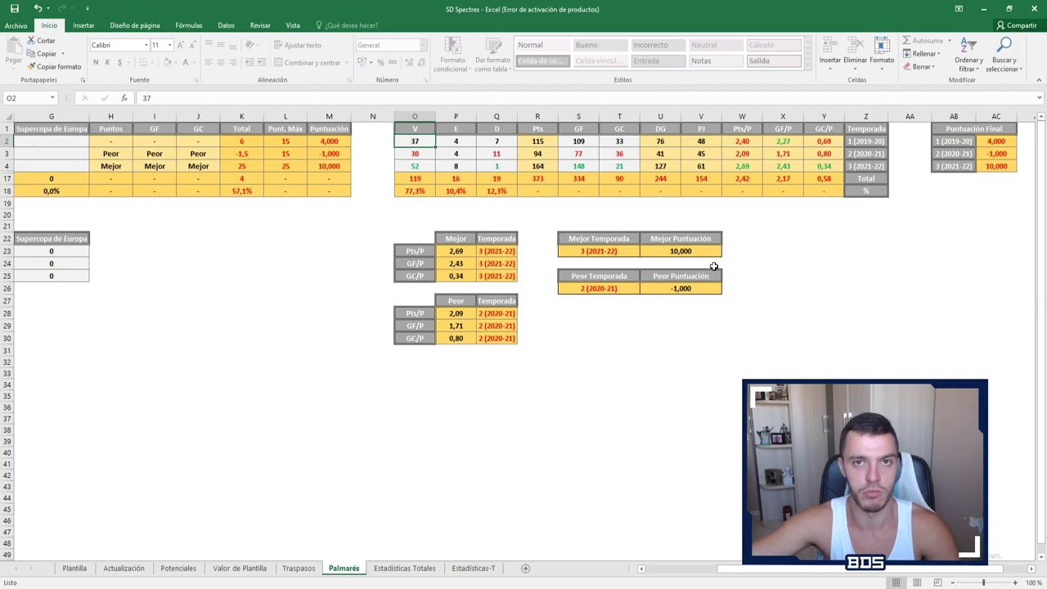
left_click_drag(755, 572, 642, 575)
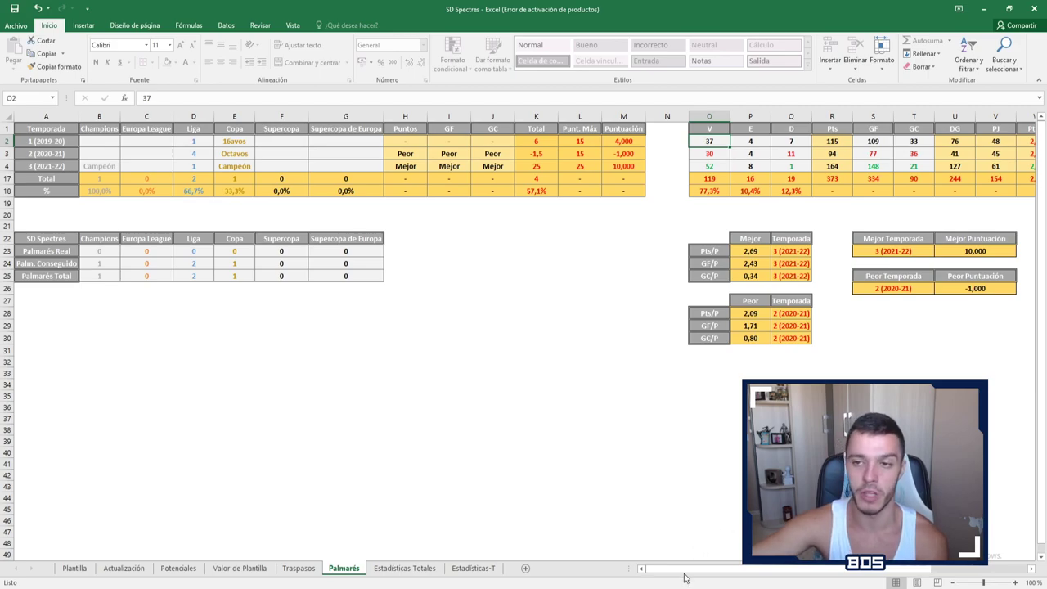
left_click_drag(685, 578, 721, 577)
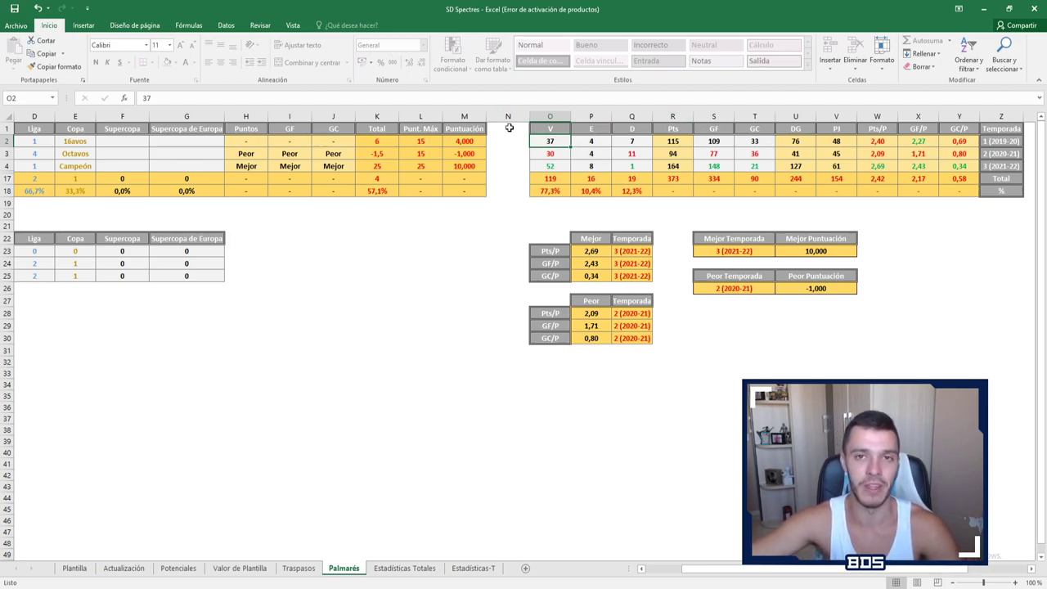
left_click_drag(713, 579, 667, 579)
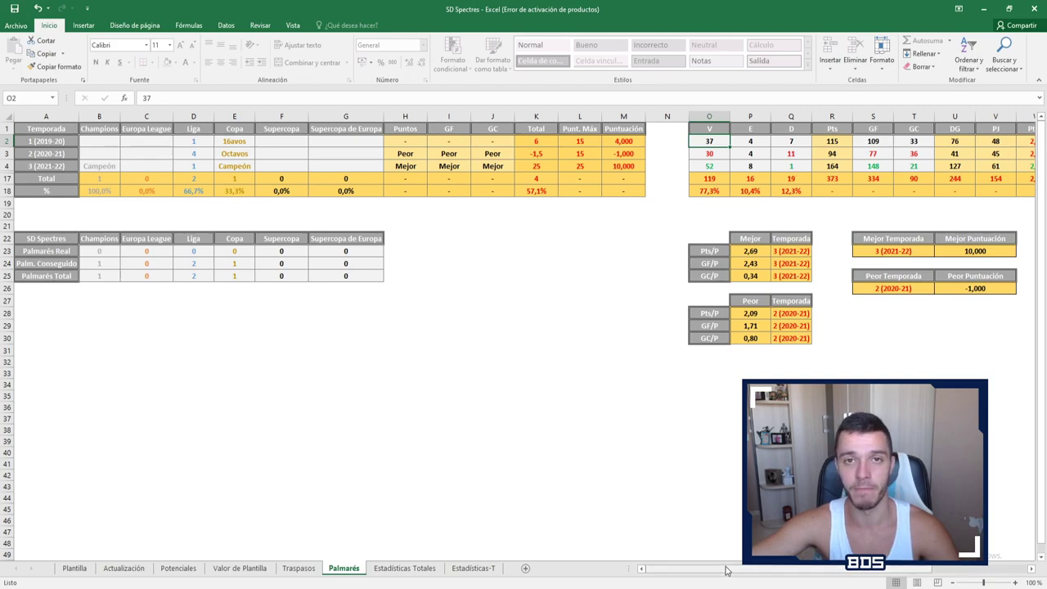
scroll(724, 571, "right", 1)
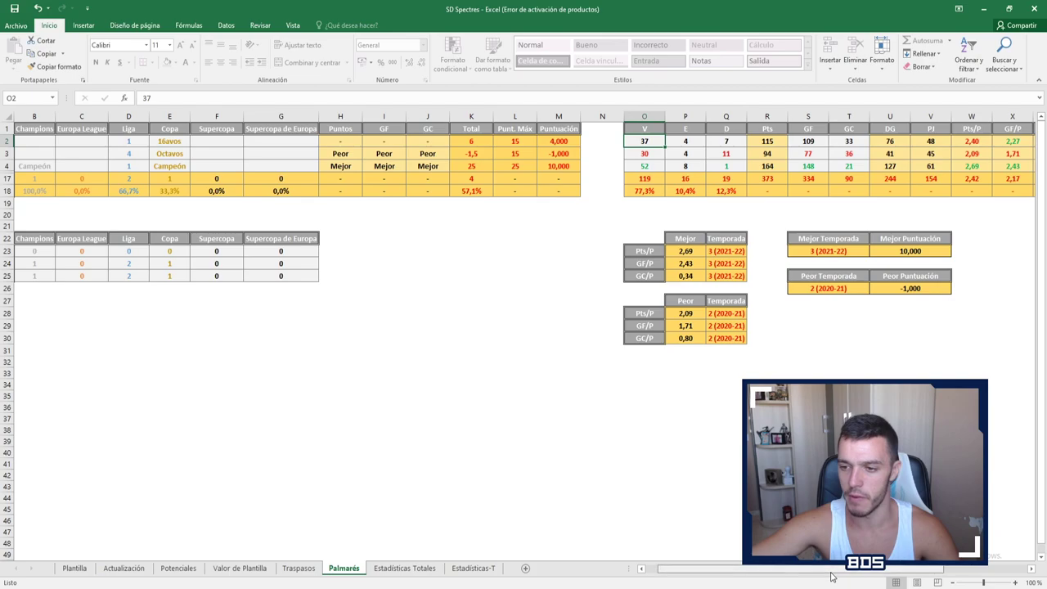
scroll(832, 570, "right", 6)
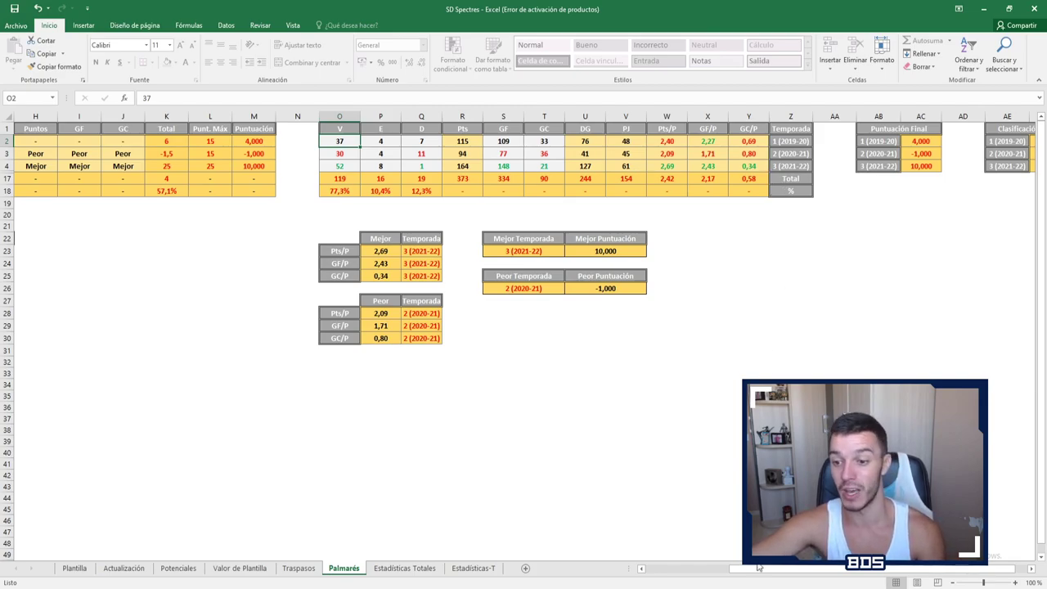
left_click_drag(760, 569, 663, 574)
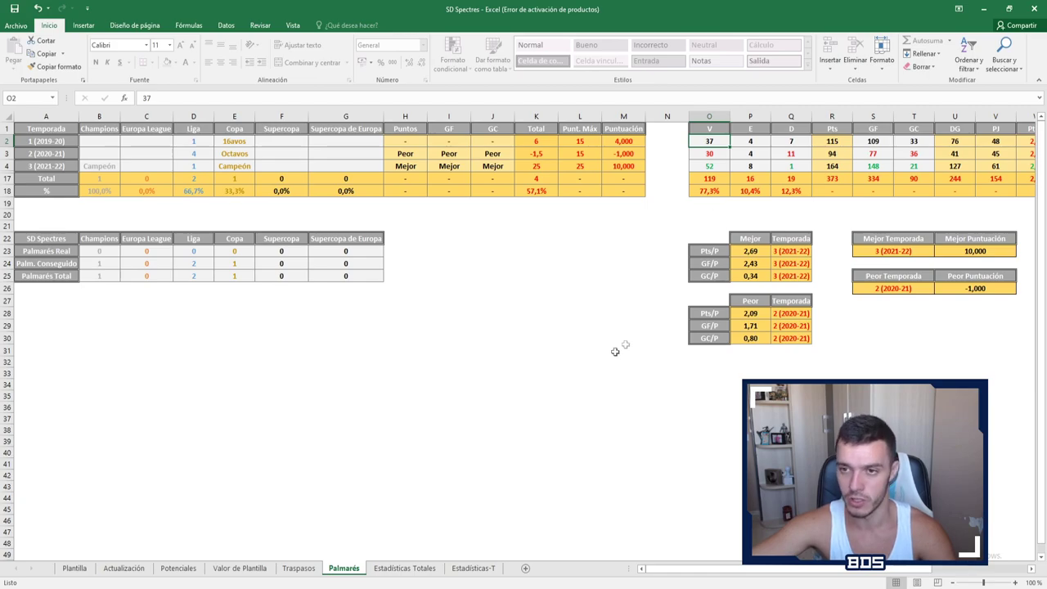
View the per-season player statistics in Estadísticas-T and the overall figures in Estadísticas Totales
left_click(485, 565)
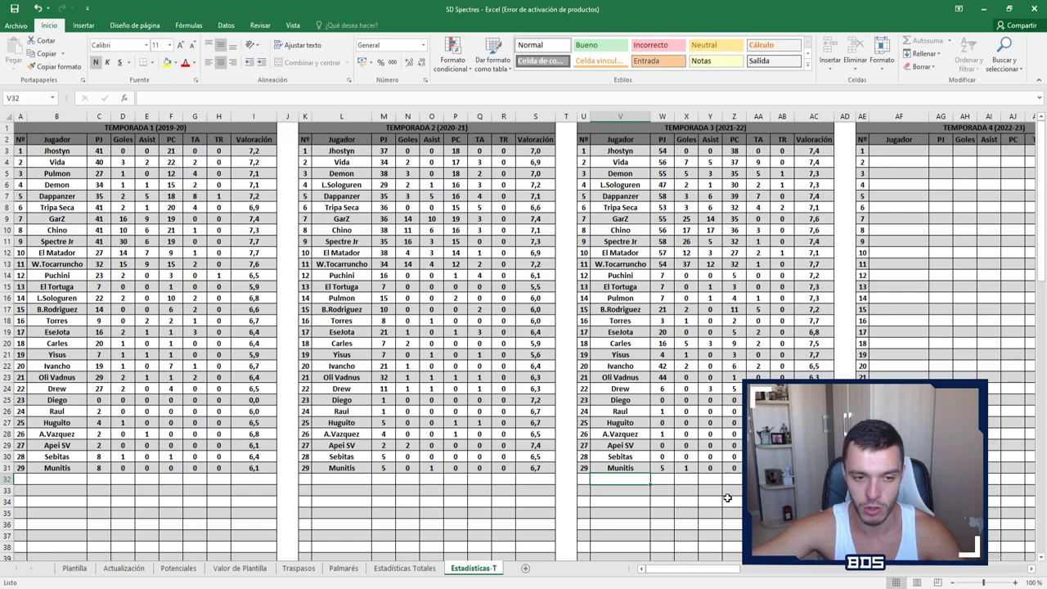
left_click(413, 570)
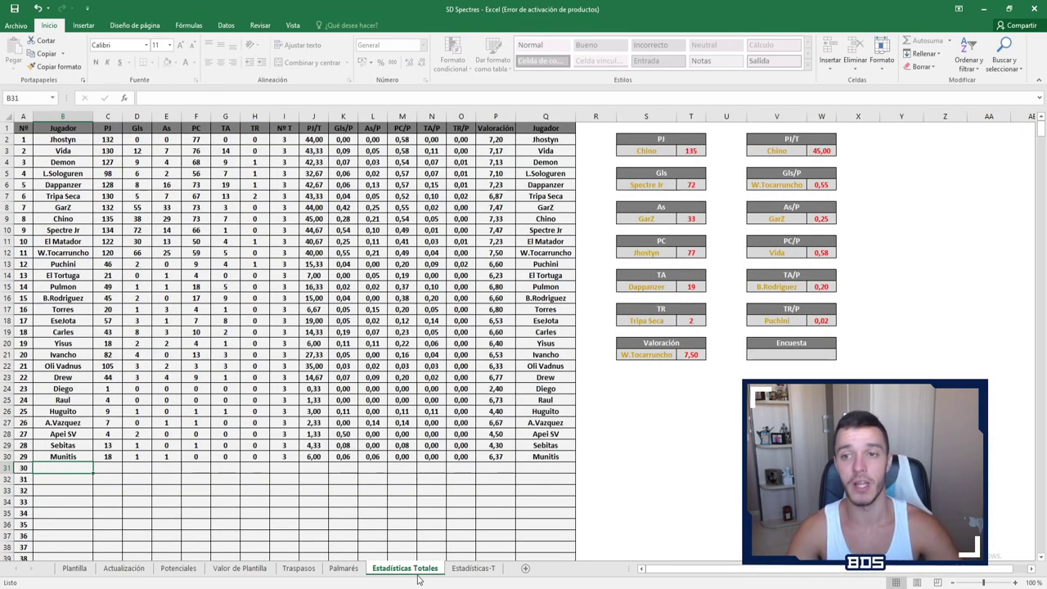